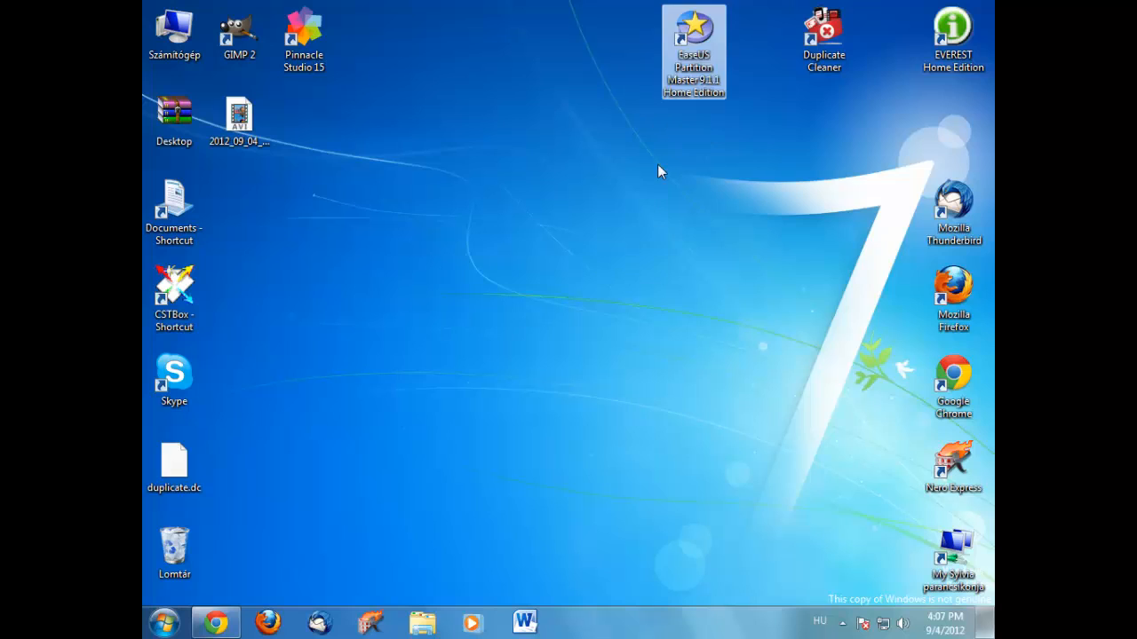
Move the EaseUS Partition Master desktop shortcut into the top row next to Duplicate Cleaner.
left_click(655, 165)
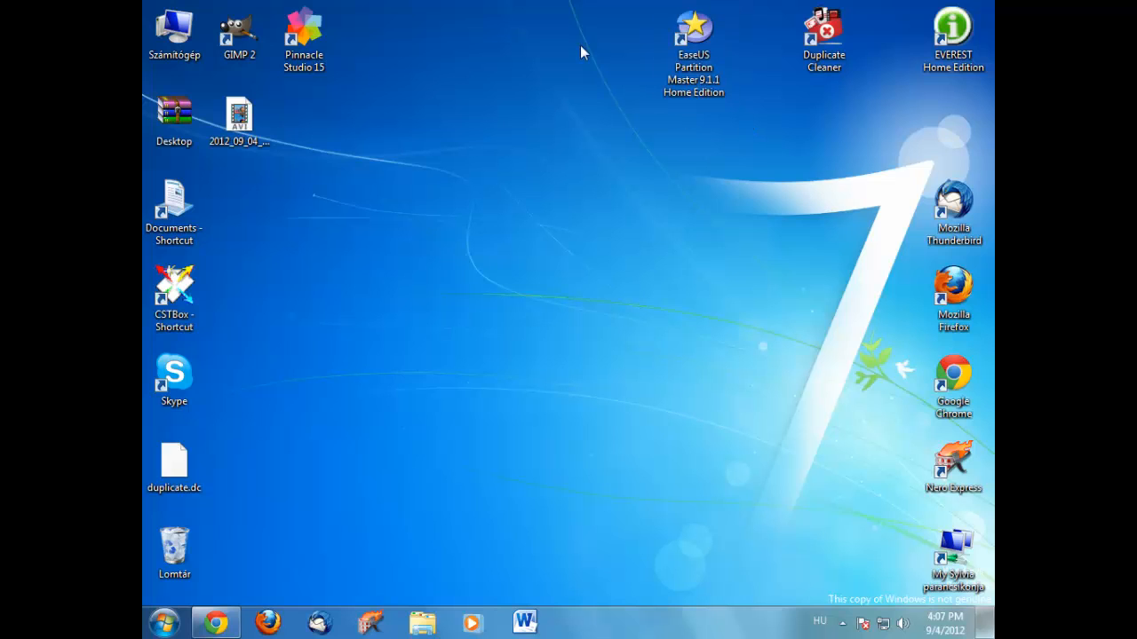
Launch EaseUS Partition Master 9.1.1 and continue past the welcome window to the main screen.
left_click(715, 98)
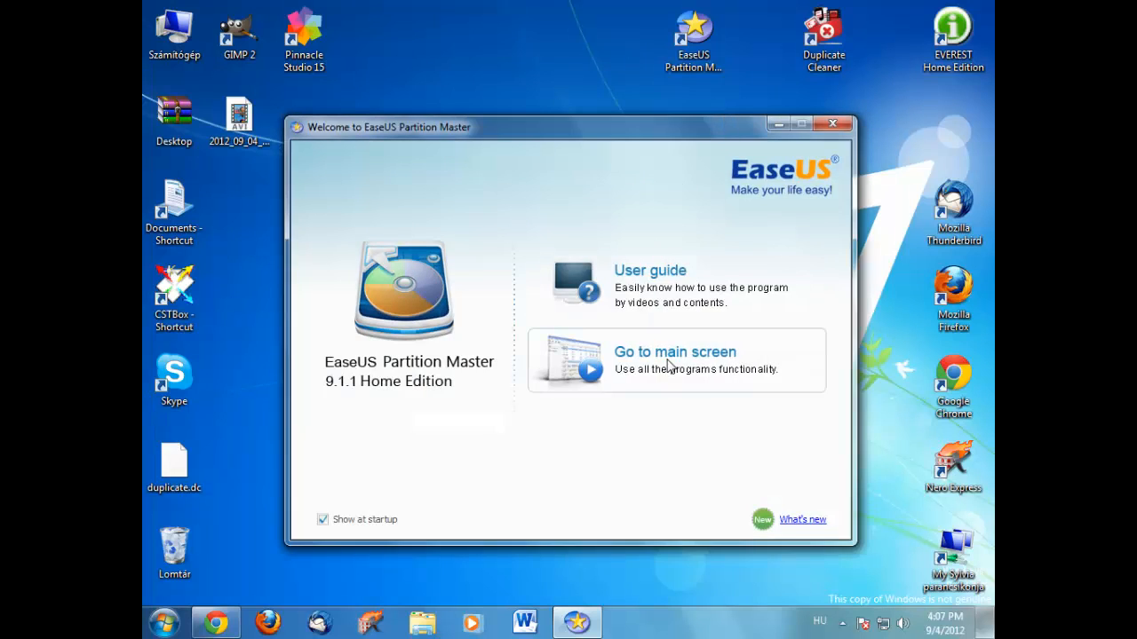
left_click(669, 366)
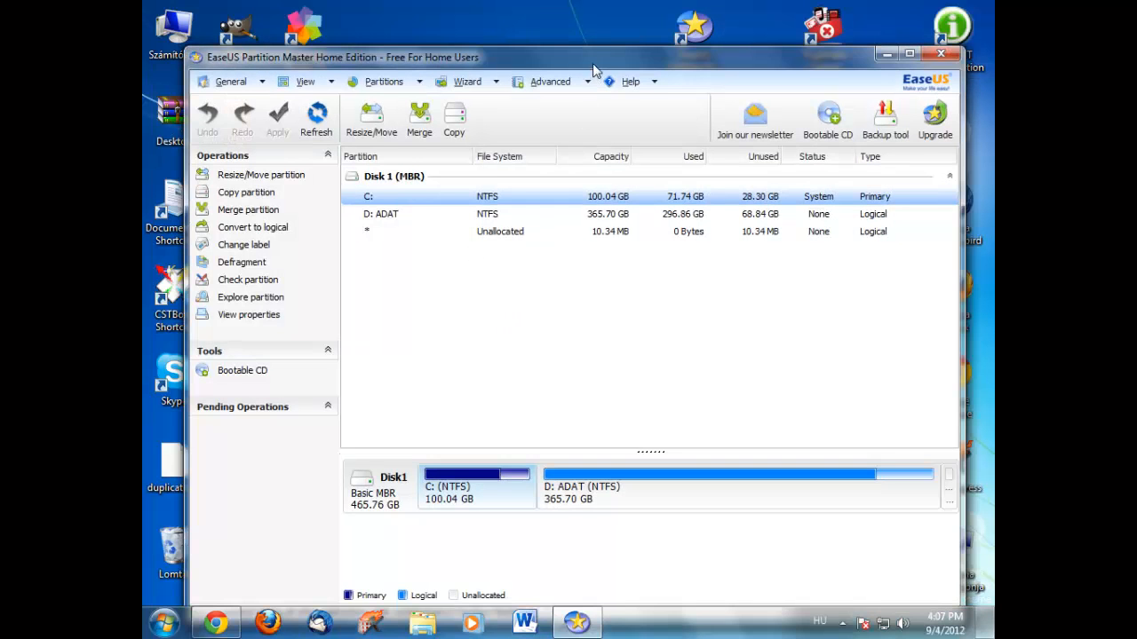
Maximize the EaseUS window and select the D: ADAT partition in the disk map.
left_click(925, 11)
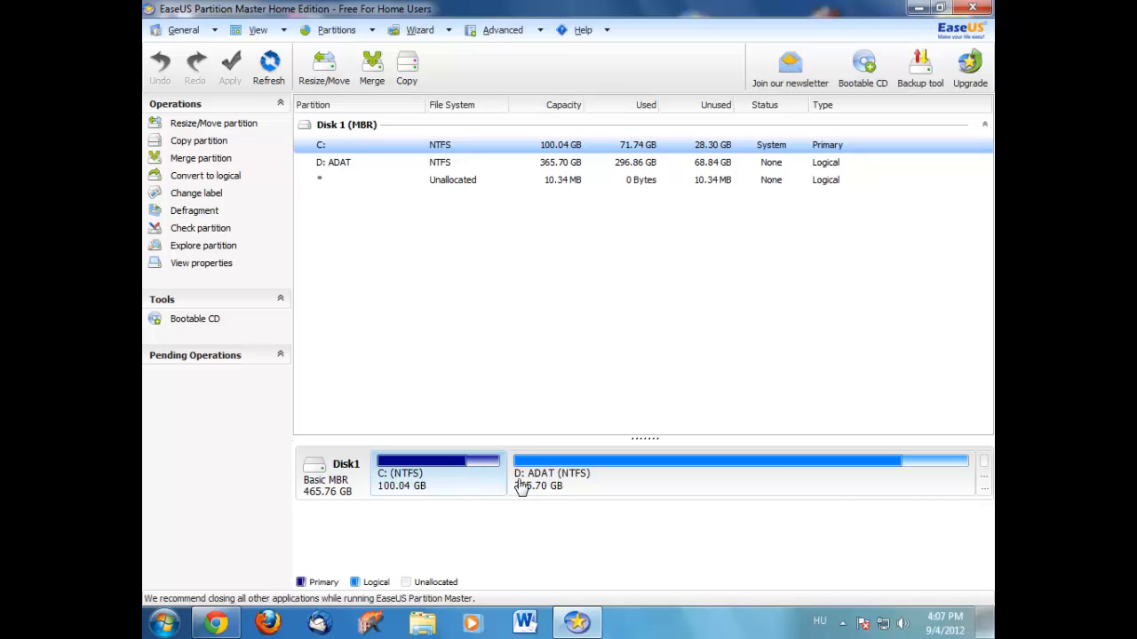
mouse_move(521, 489)
mouse_move(457, 478)
left_click(543, 481)
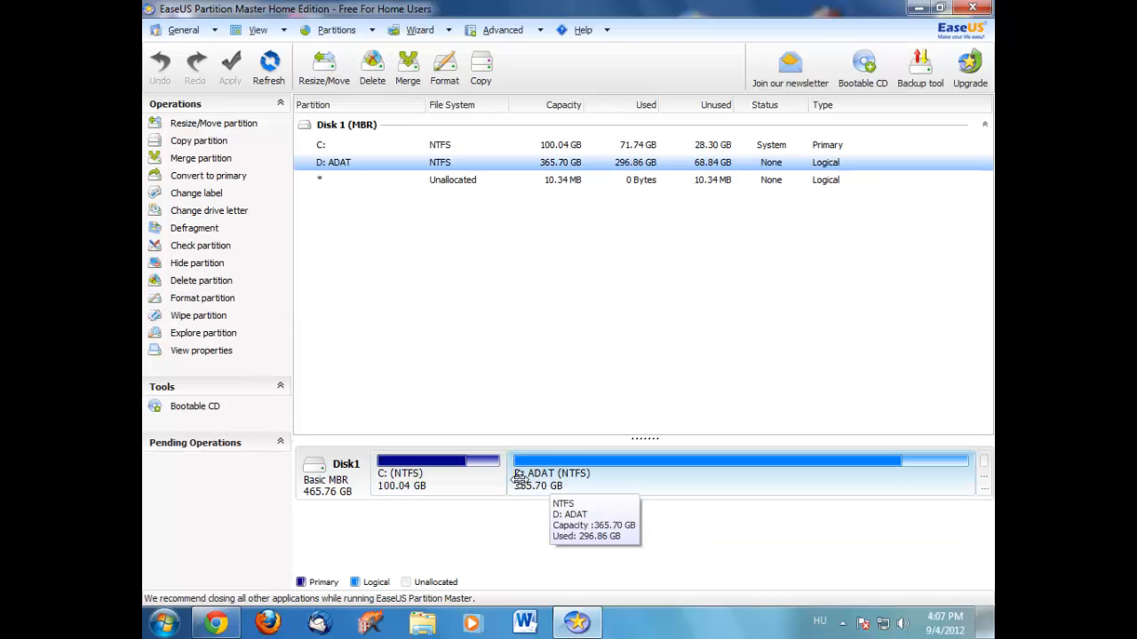
Shrink D: to 338.69 GB, freeing 27.02 GB, then try extending C: and undo it.
left_click_drag(515, 482, 562, 488)
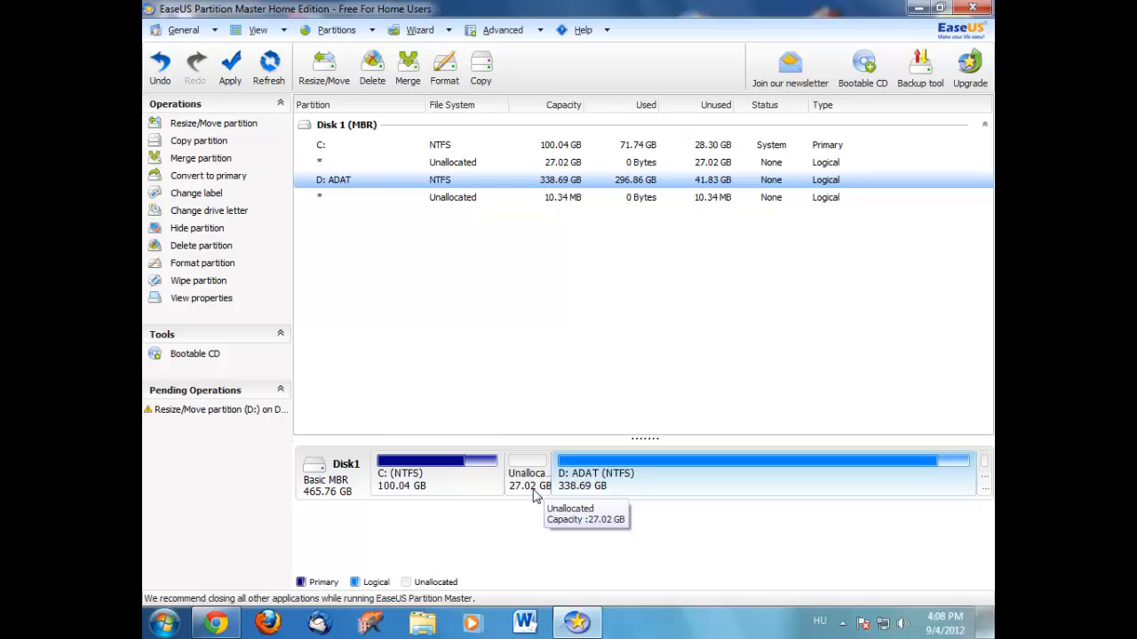
left_click(536, 495)
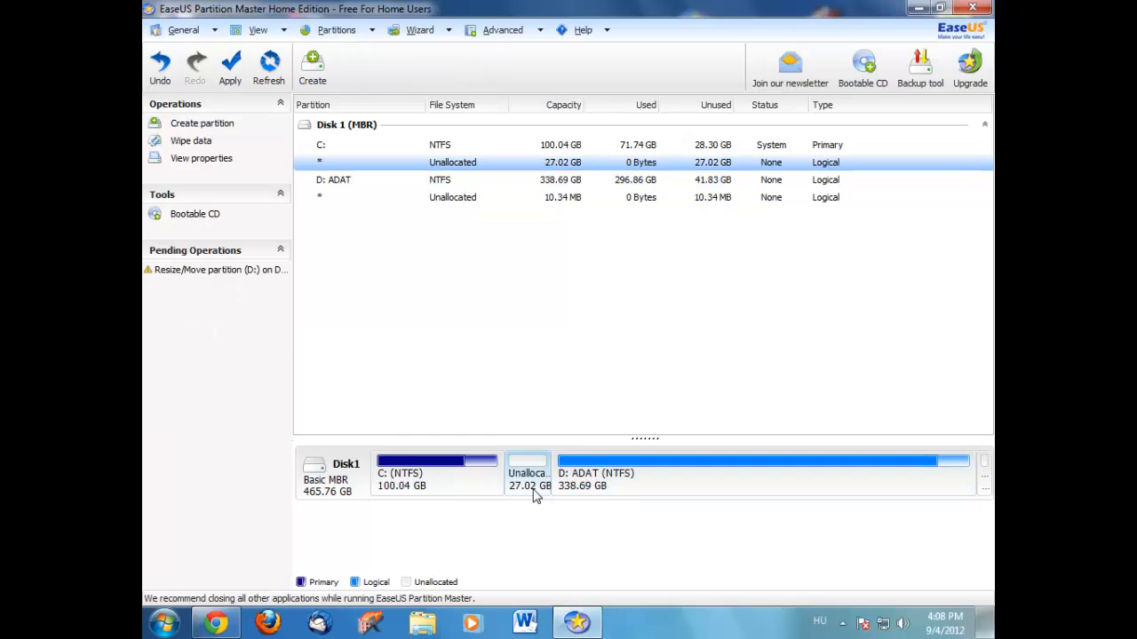
left_click(460, 486)
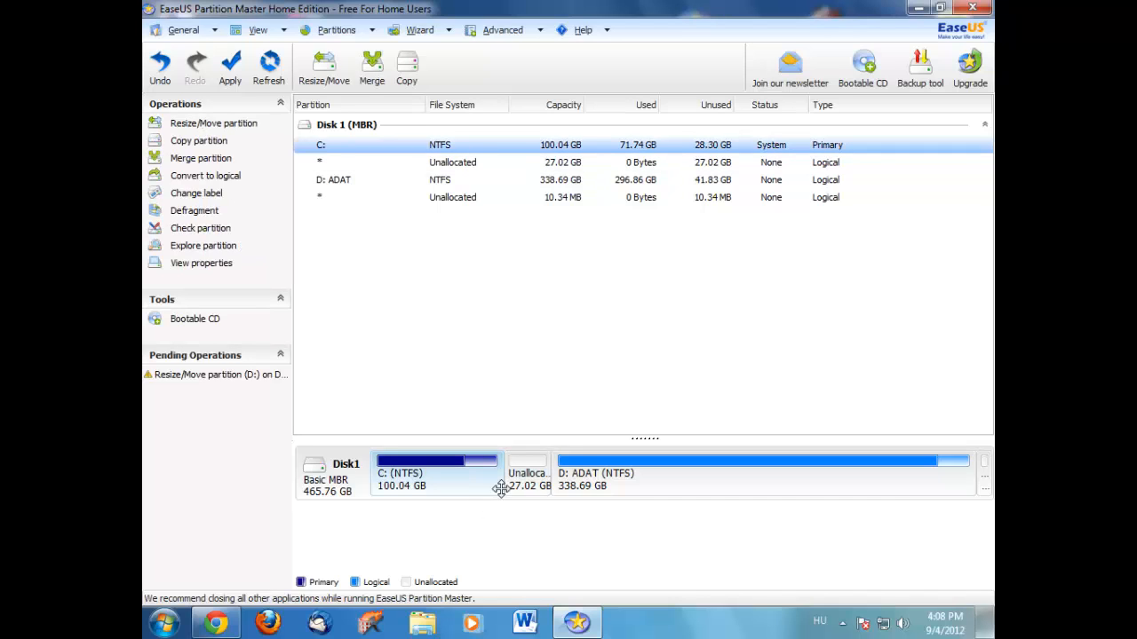
left_click_drag(501, 488, 564, 486)
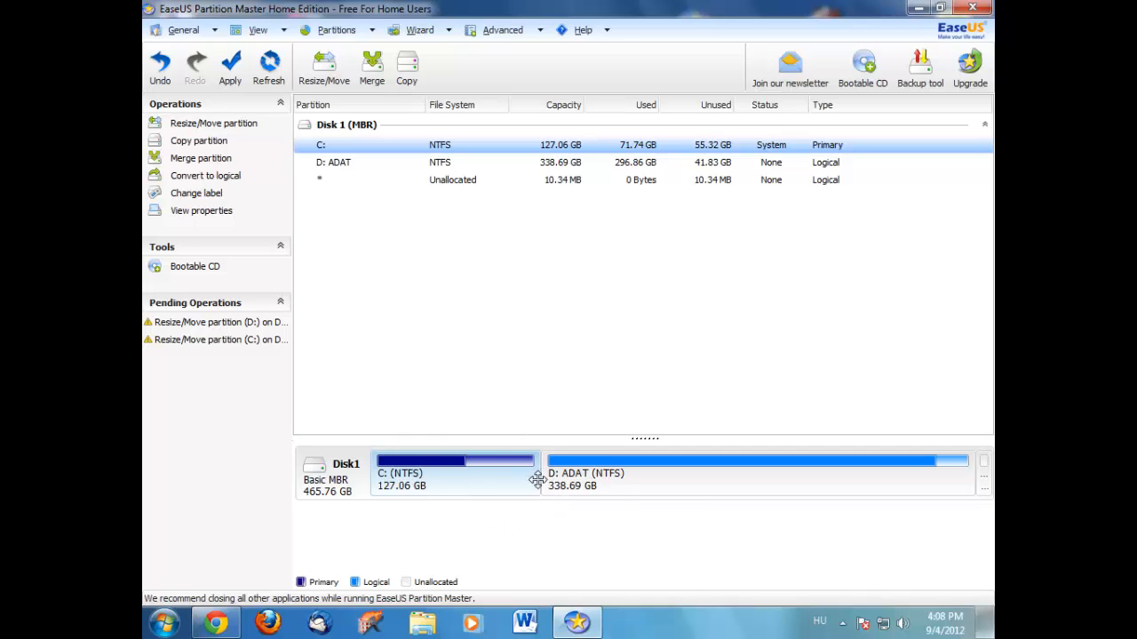
left_click(149, 71)
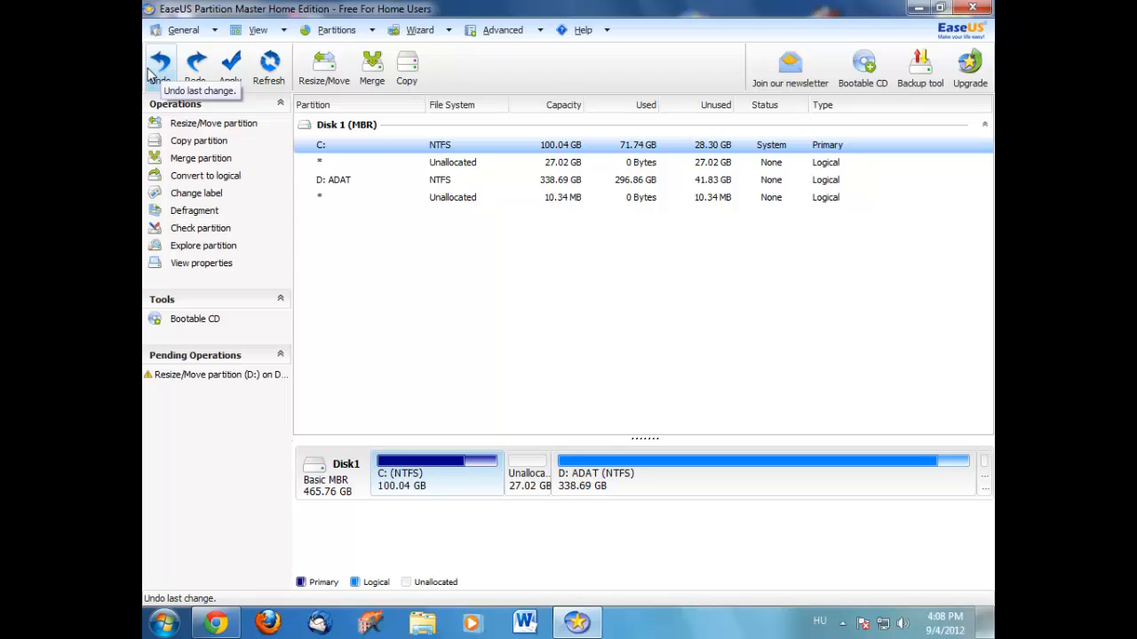
Undo the pending D: shrink, restoring it to 365.70 GB, and select C:.
left_click(149, 71)
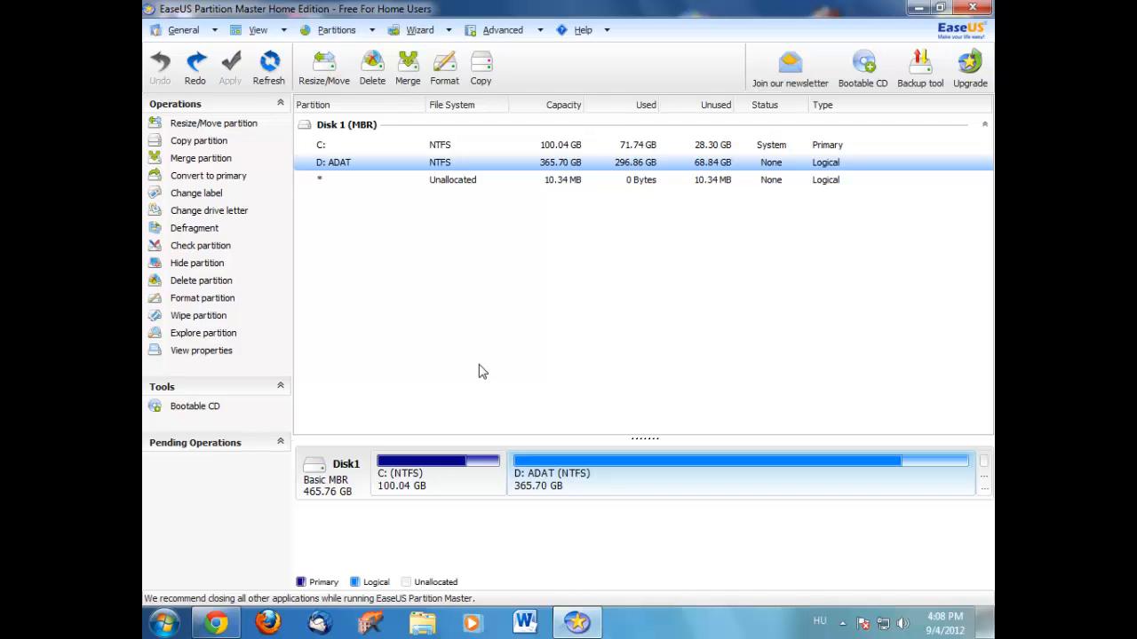
left_click(467, 489)
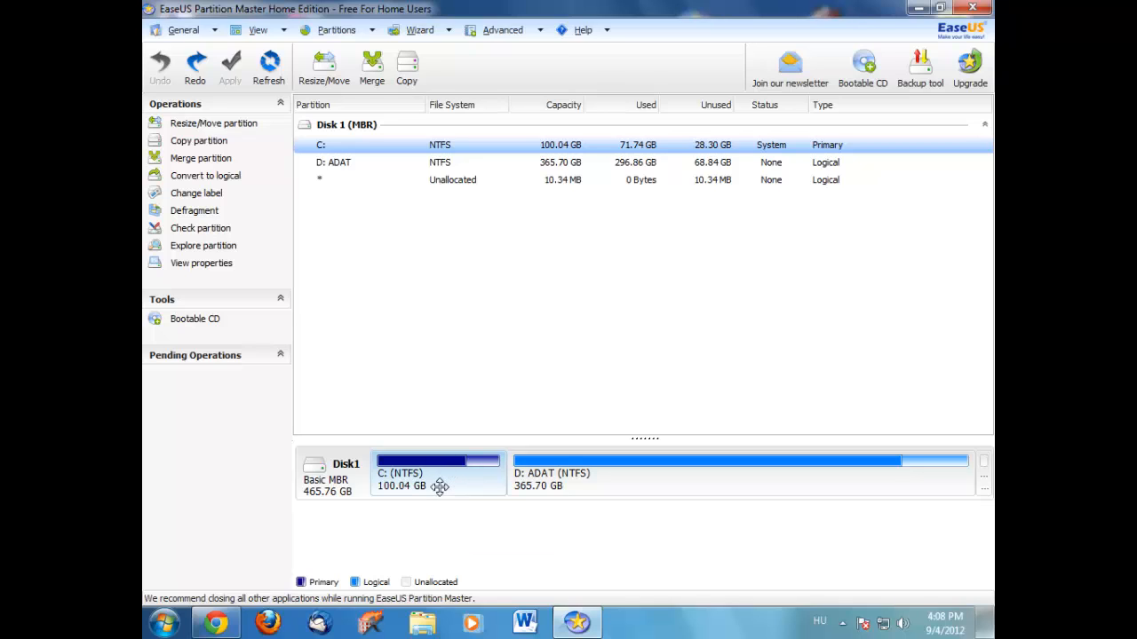
right_click(440, 489)
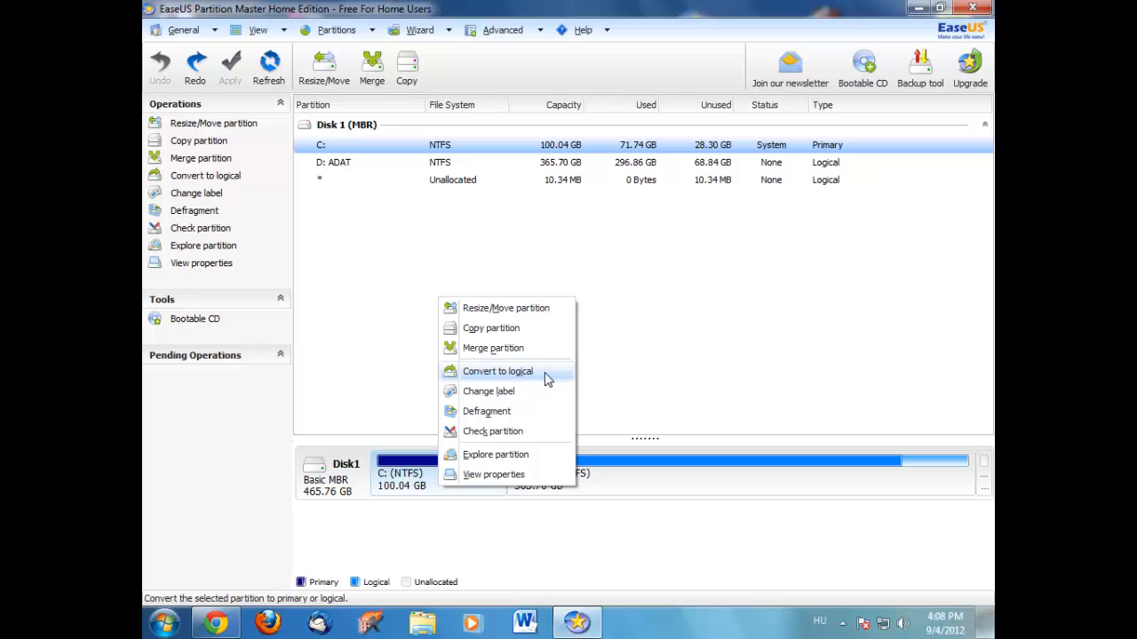
left_click(767, 380)
left_click(636, 467)
mouse_move(642, 462)
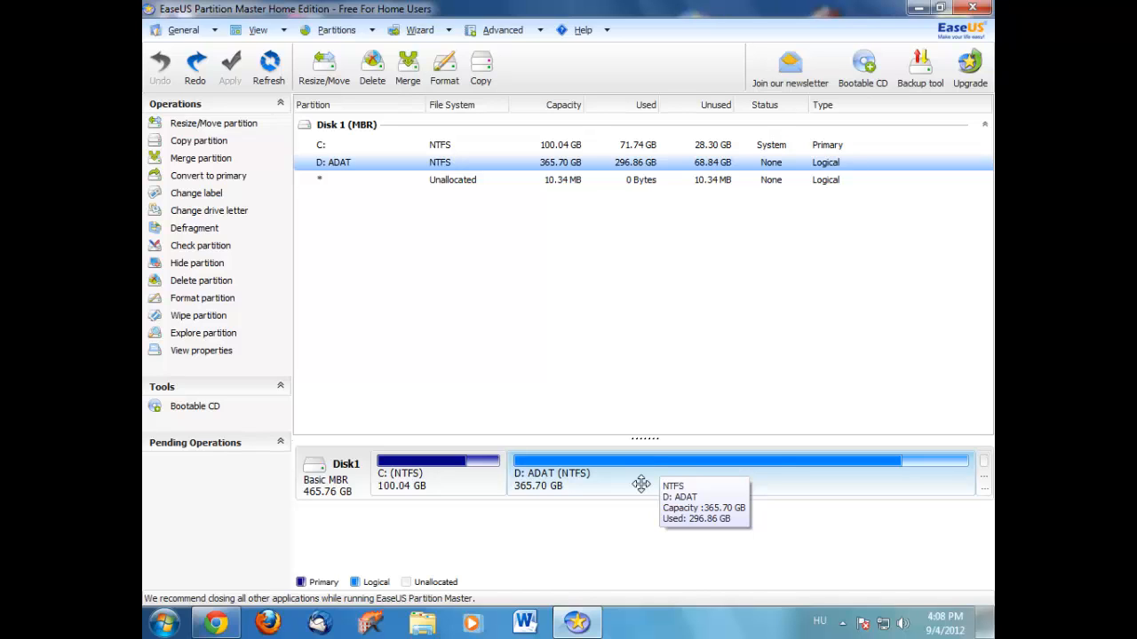
right_click(639, 483)
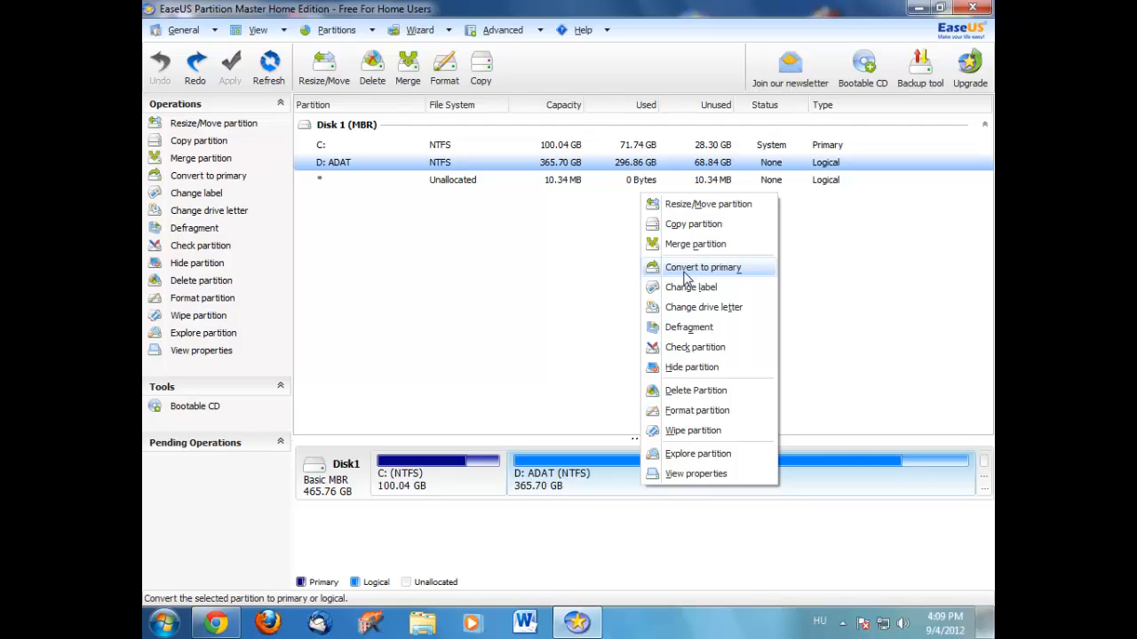
left_click(614, 313)
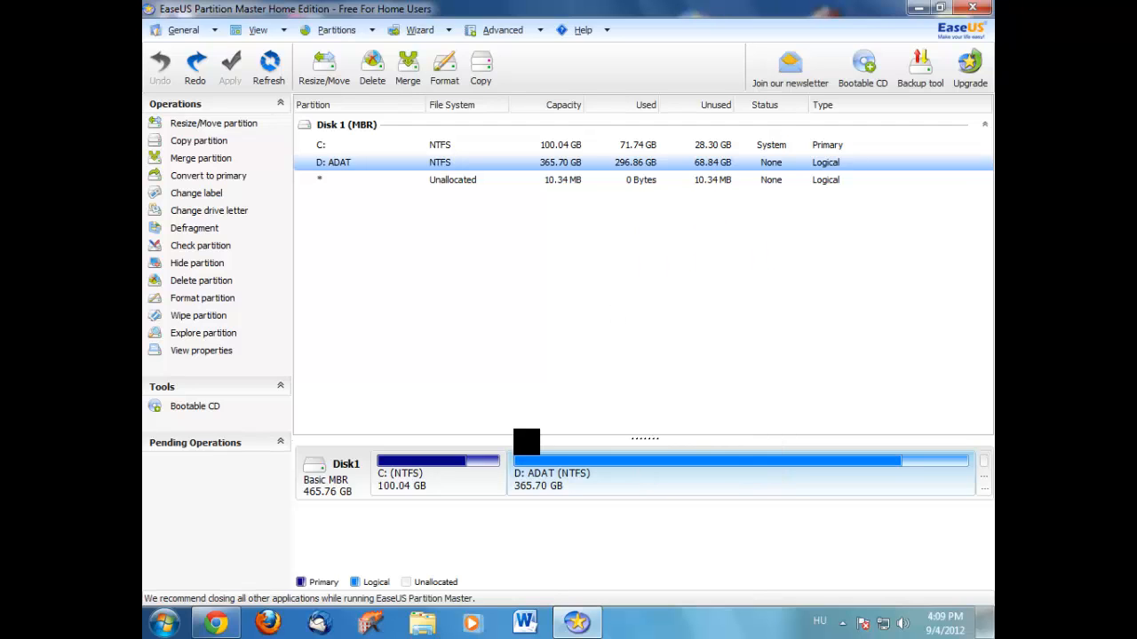
left_click(464, 500)
left_click(543, 494)
left_click(393, 476)
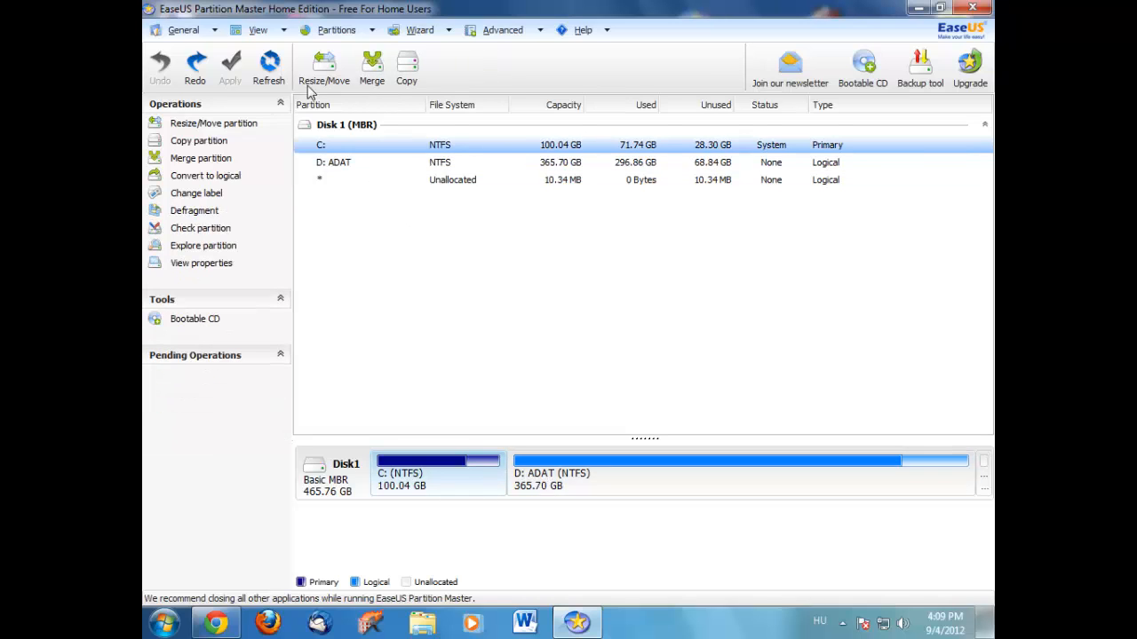
Shrink D: ADAT to 321.56 GB and select the resulting 44.15 GB unallocated space.
left_click(533, 503)
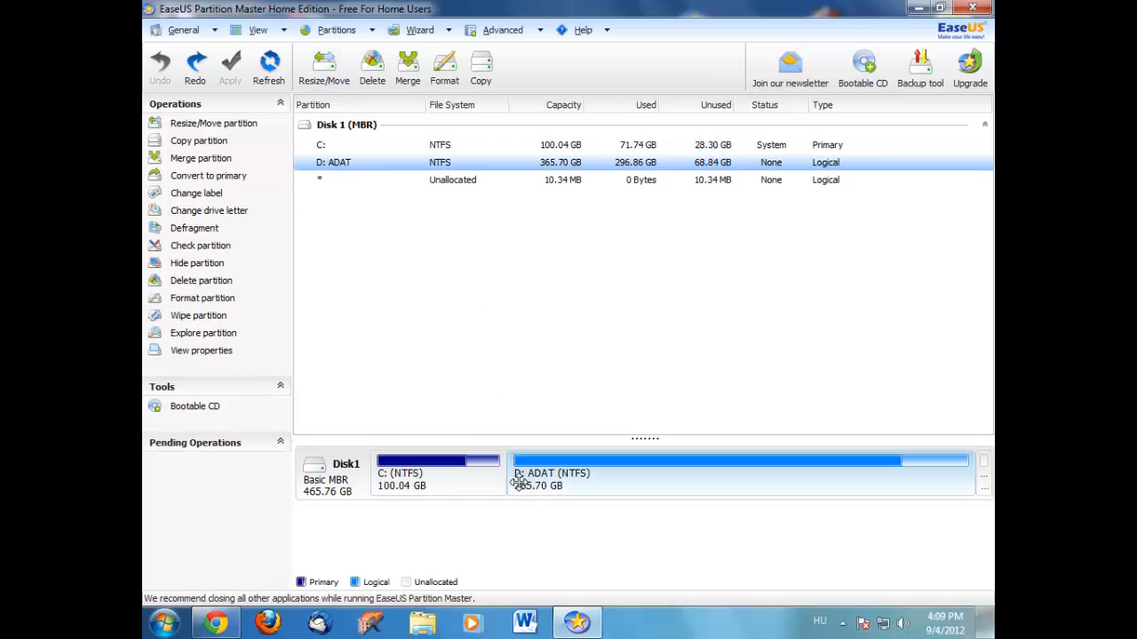
left_click_drag(515, 482, 581, 482)
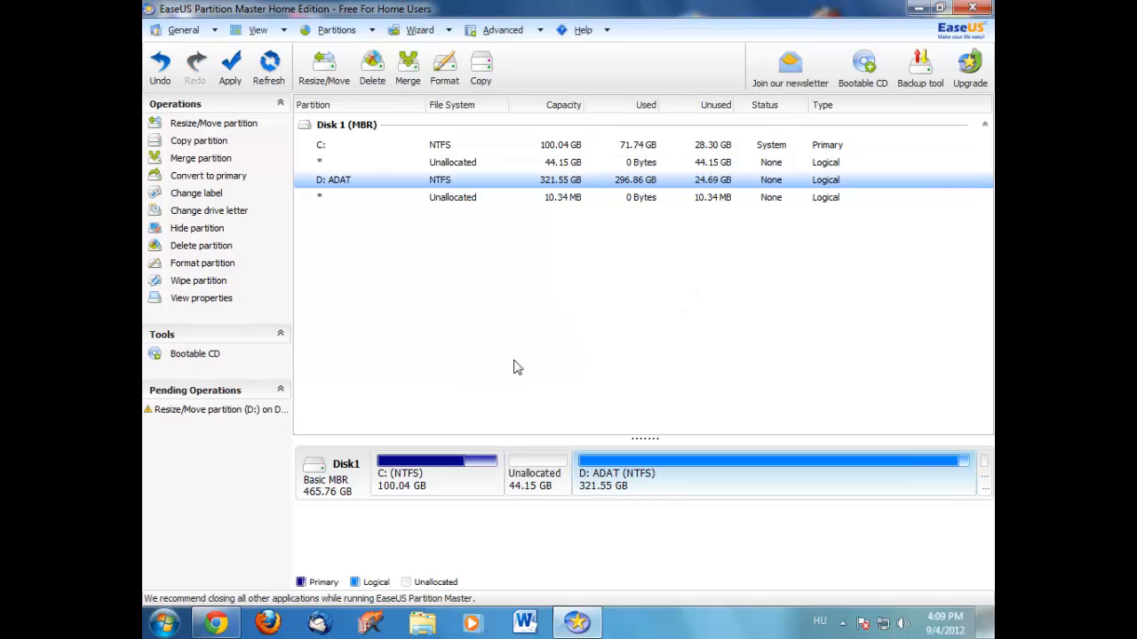
left_click(551, 475)
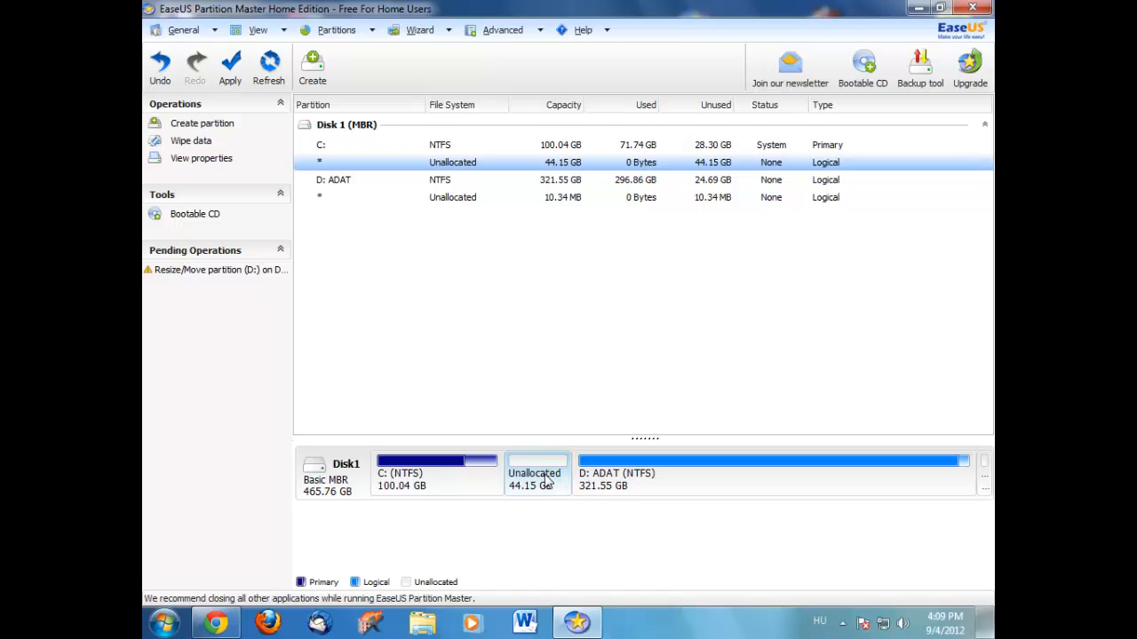
left_click(585, 485)
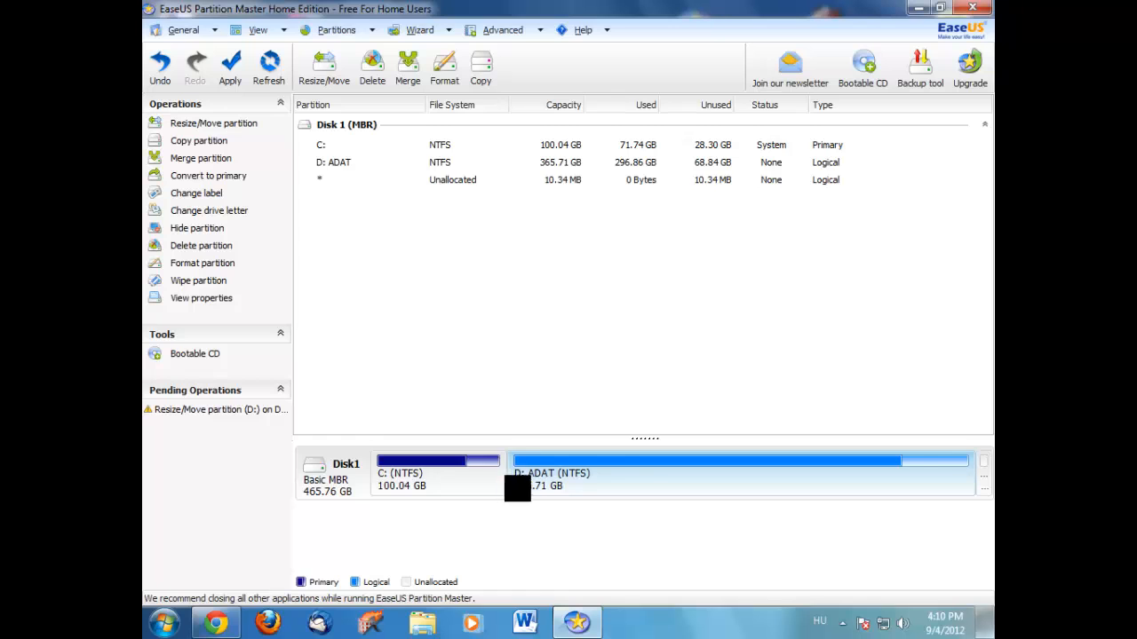
left_click_drag(508, 484, 583, 490)
left_click(526, 478)
Create a 44.14 GB primary NTFS partition H: labelled 'ygb' in the unallocated space.
right_click(527, 478)
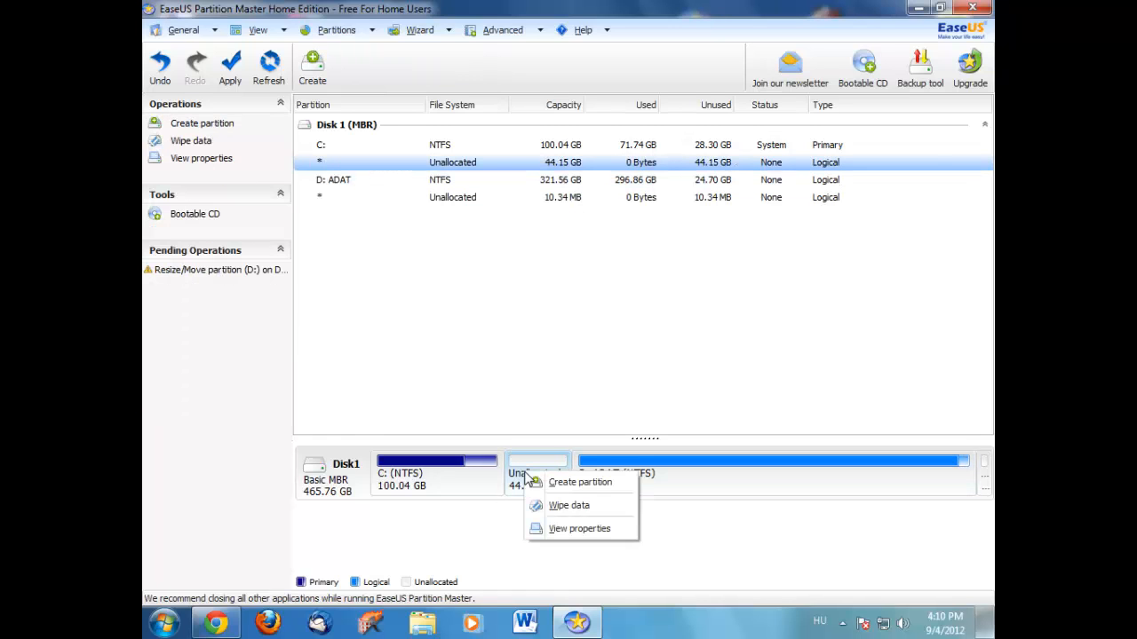
left_click(542, 483)
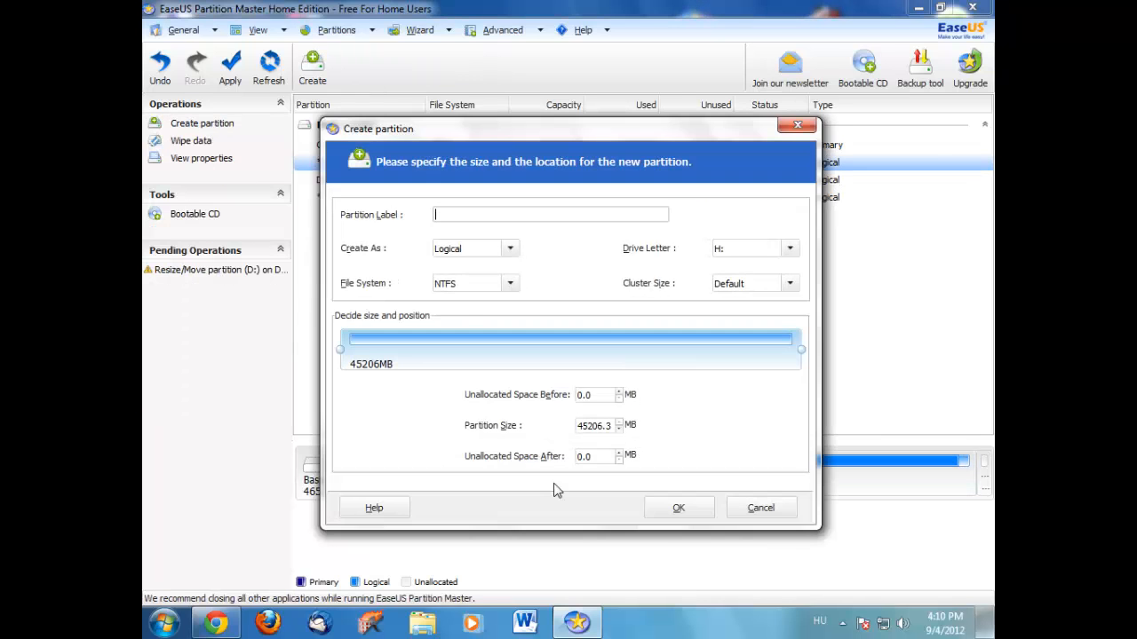
left_click(440, 216)
left_click(512, 250)
left_click(510, 252)
left_click(510, 249)
left_click(453, 267)
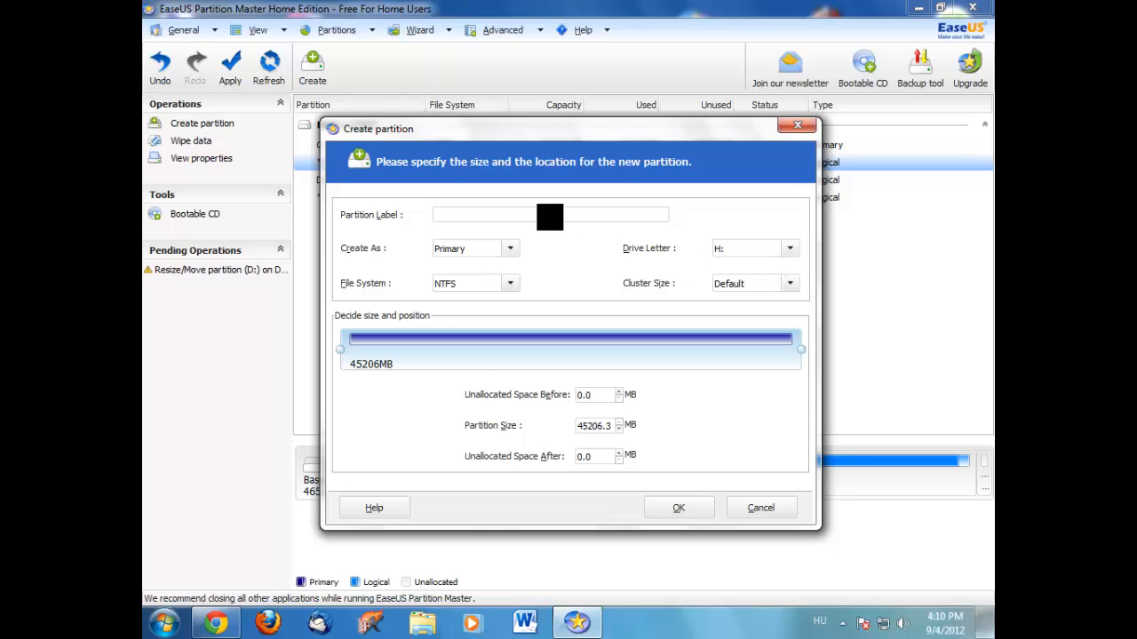
left_click(550, 217)
type("ygb")
left_click(675, 508)
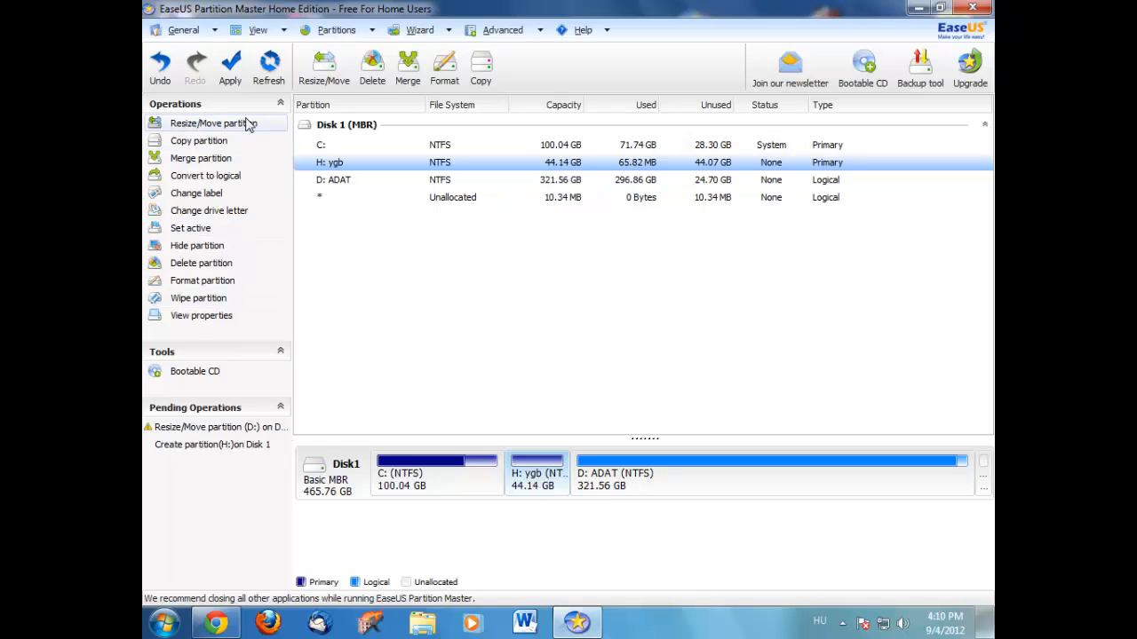
left_click(228, 76)
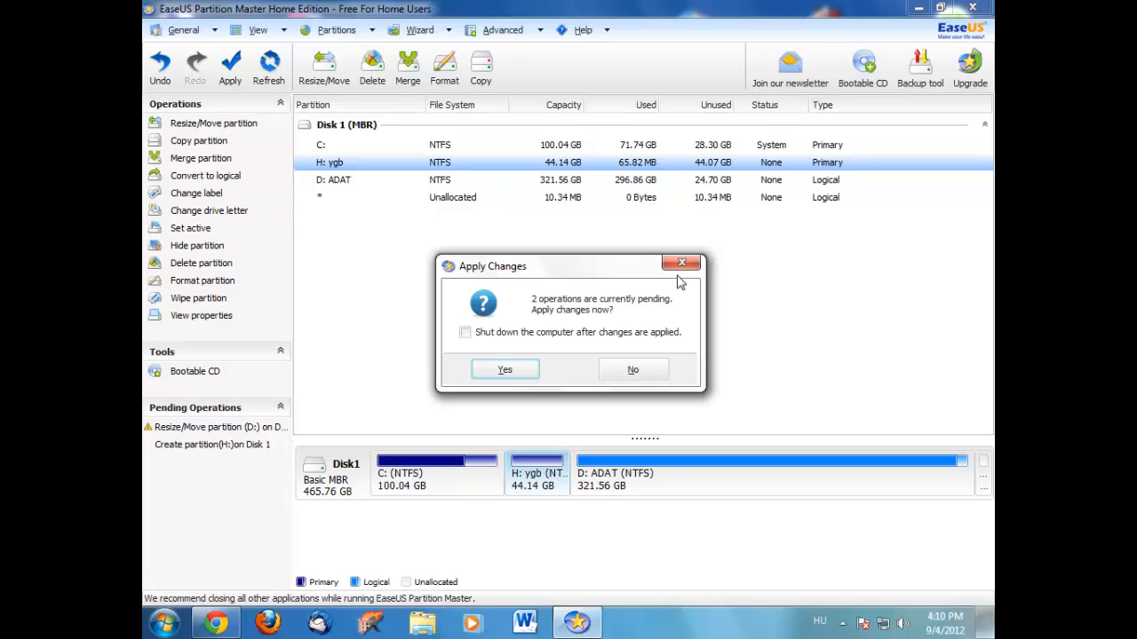
left_click(475, 336)
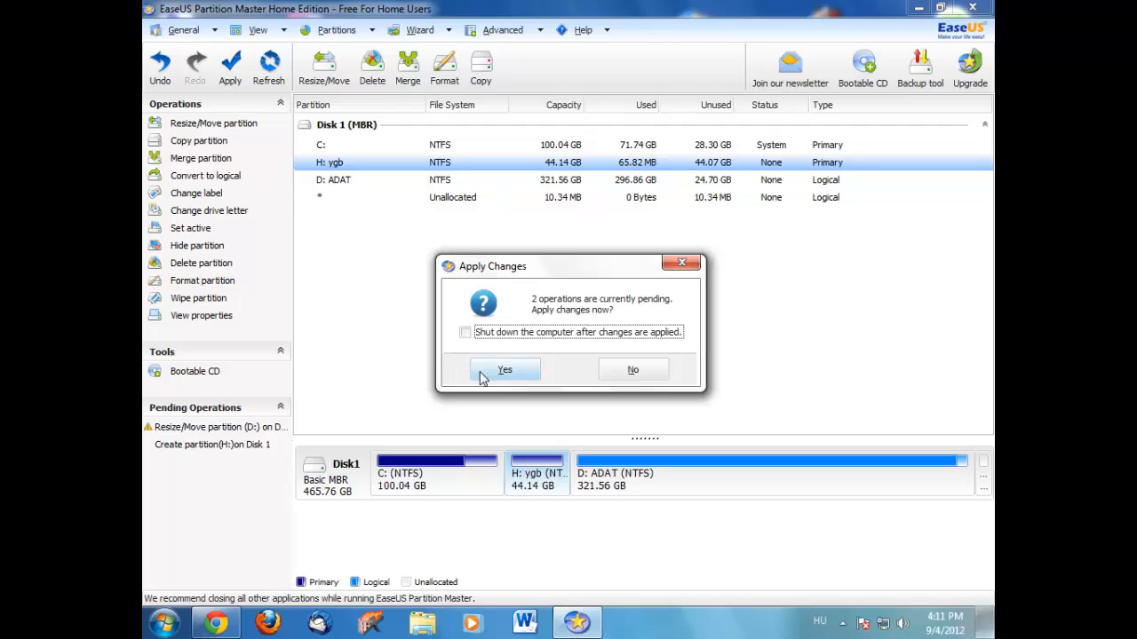
left_click(614, 377)
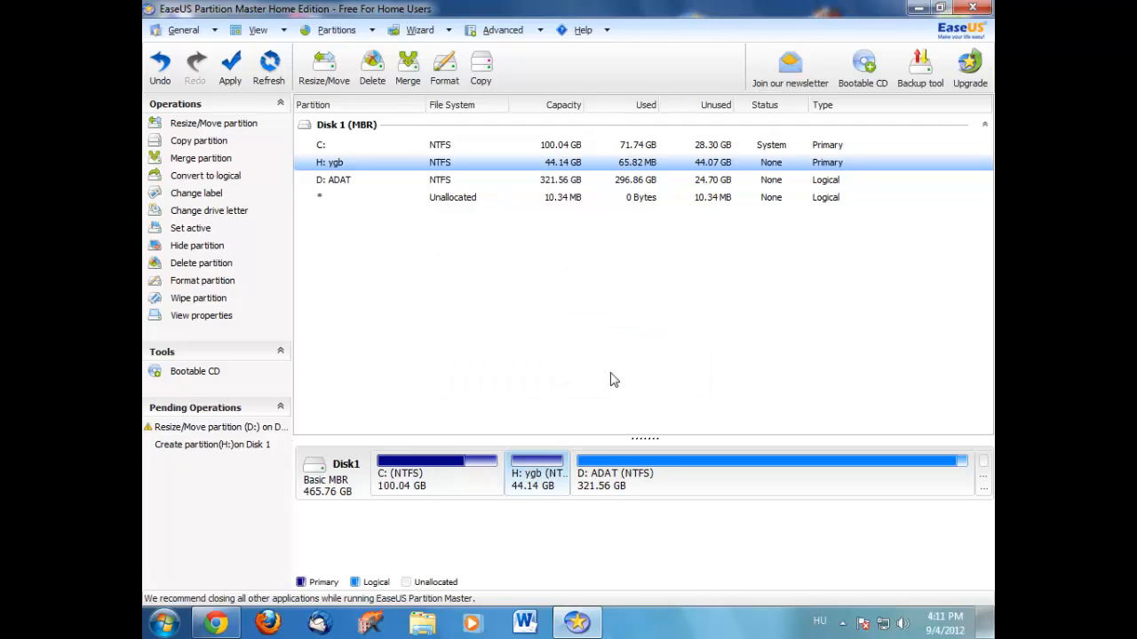